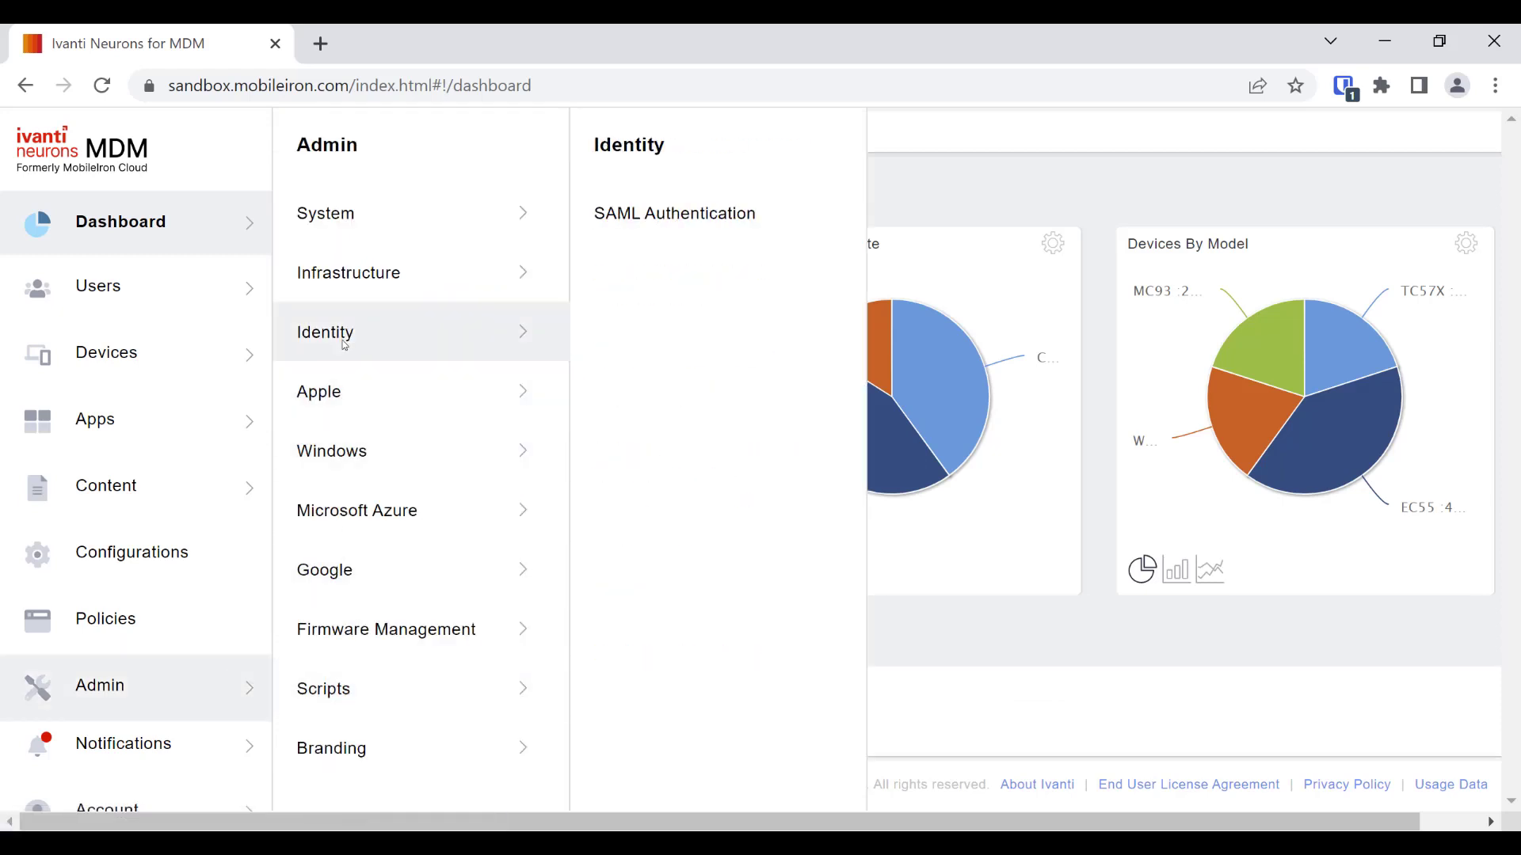
Step: Open Admin > System > Attributes to list the 15 custom attributes
{"action": "mouse_move", "coordinate": [325, 212]}
{"action": "left_click", "coordinate": [609, 215]}
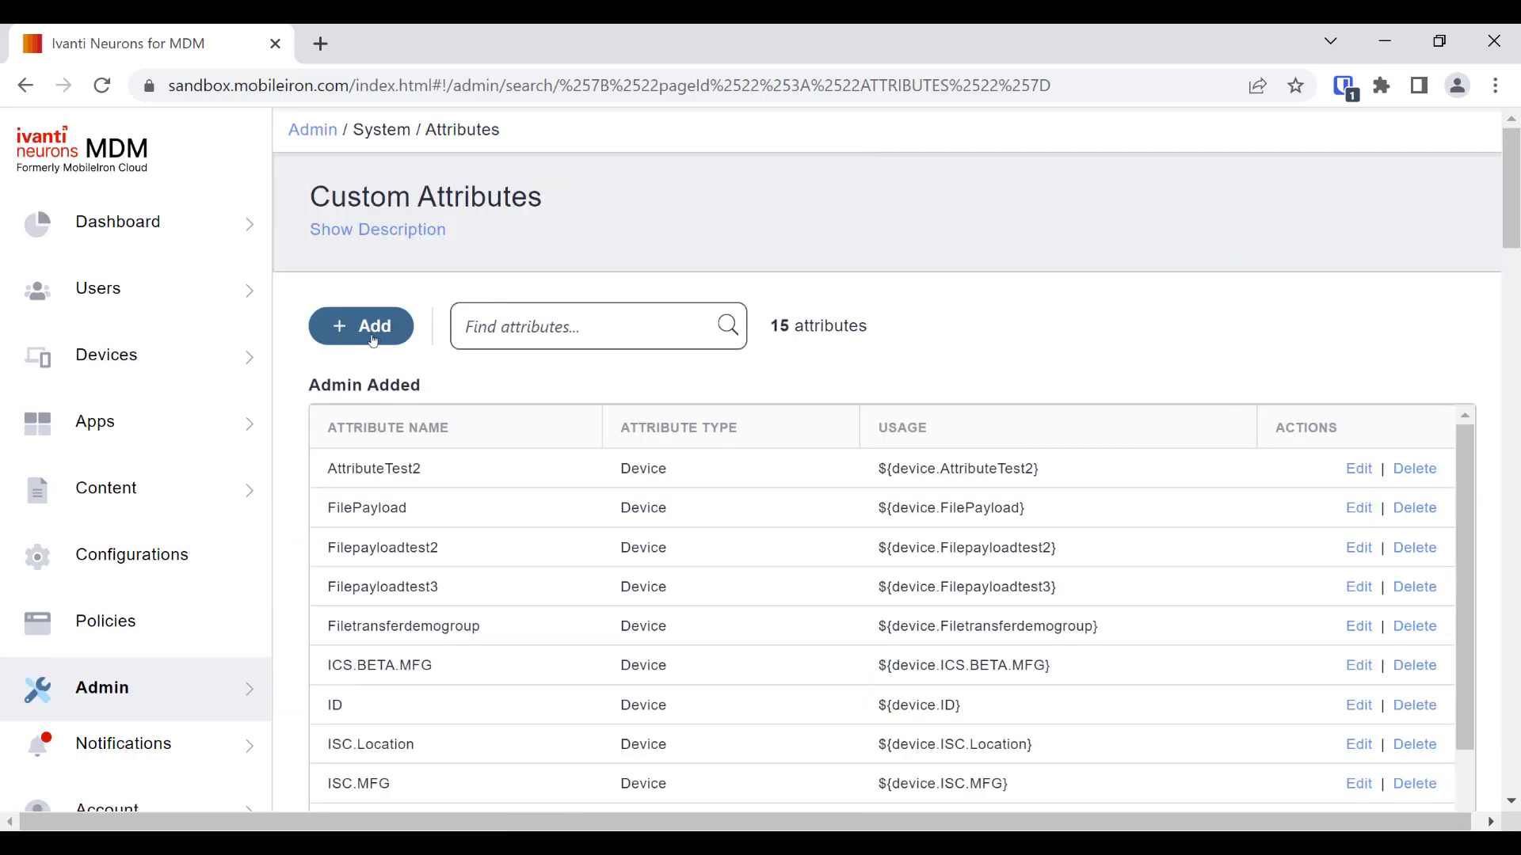
Step: Add a Device custom attribute named 'TruckMount' with data type Text
{"action": "left_click", "coordinate": [373, 341]}
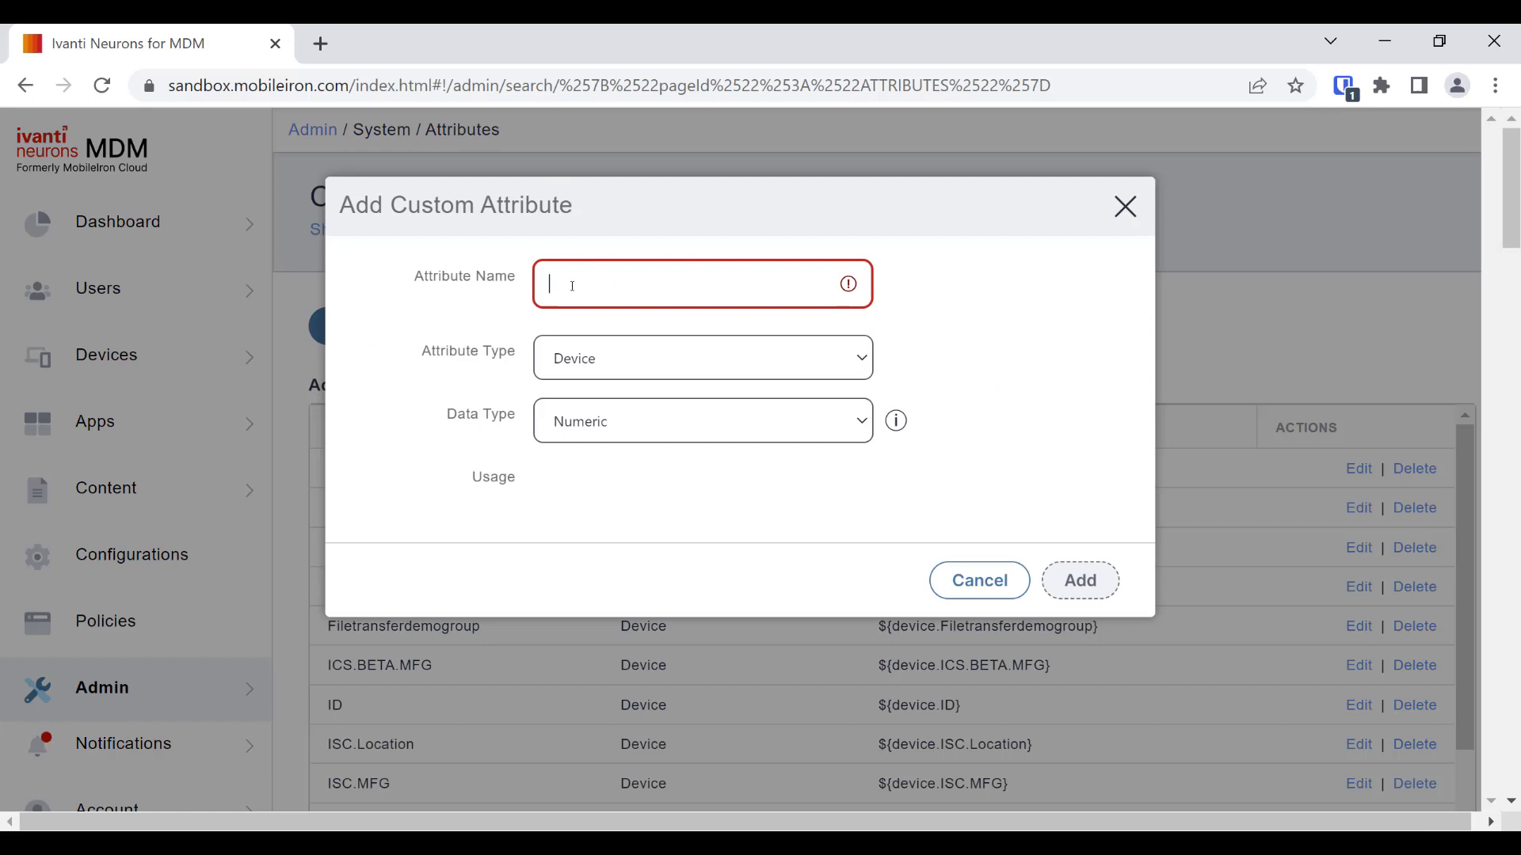
{"action": "type", "text": "Tr"}
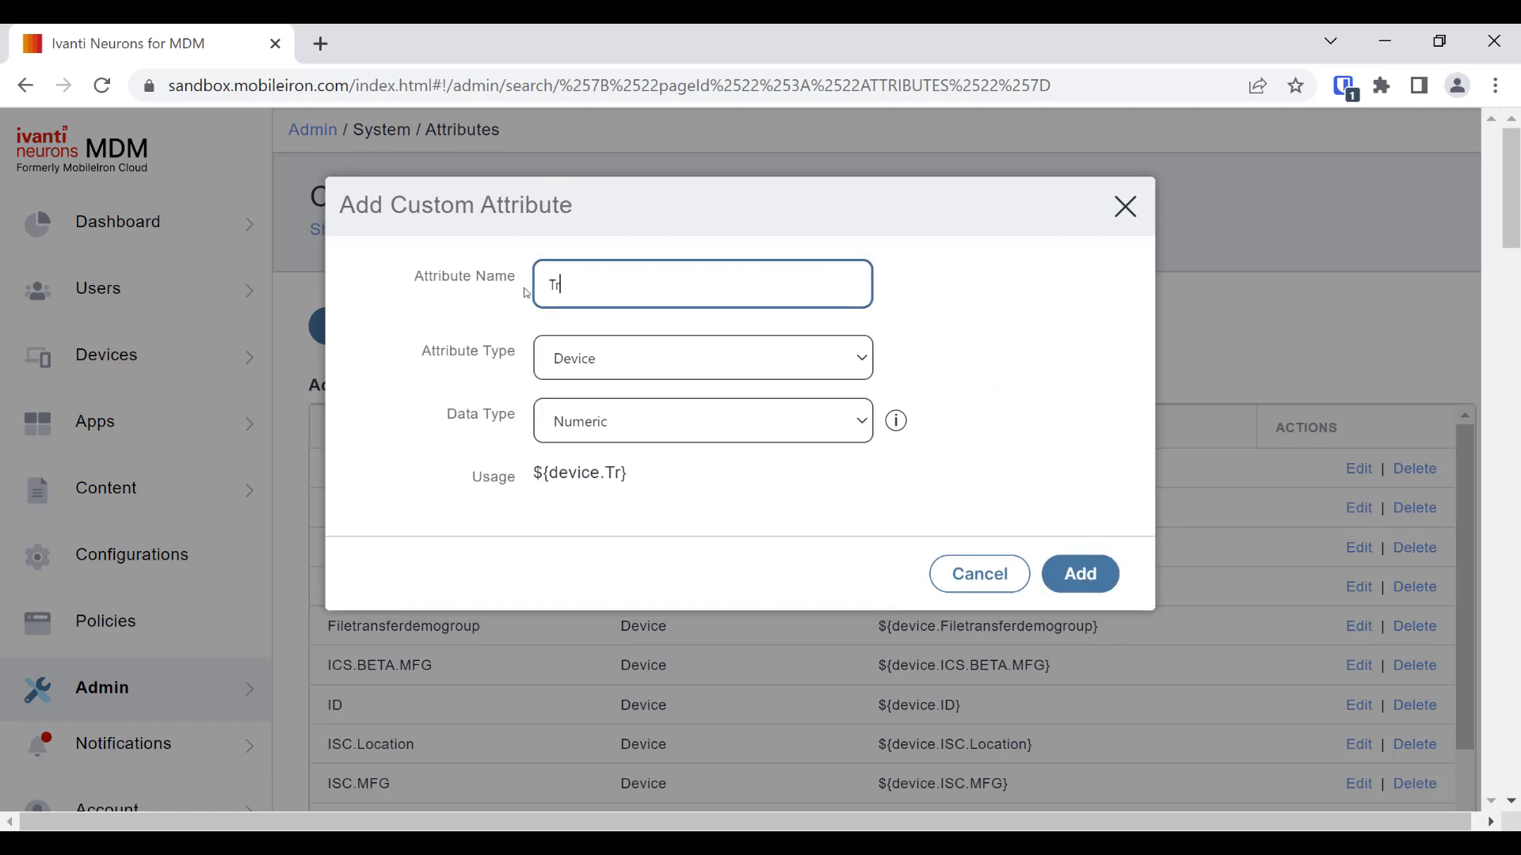
{"action": "type", "text": "uckMount"}
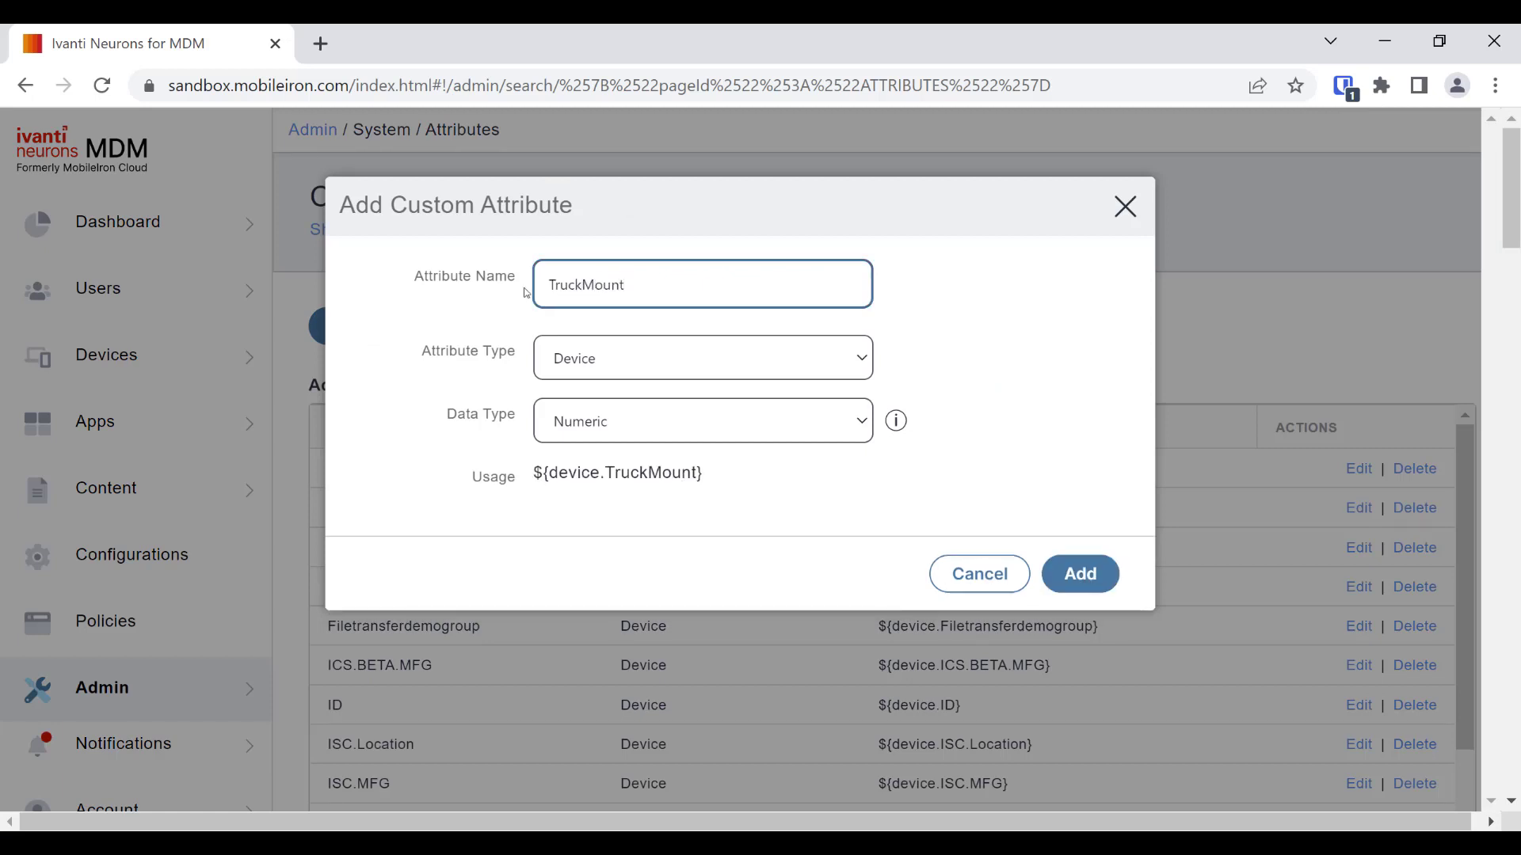
{"action": "key", "text": "Tab"}
{"action": "key", "text": "Tab"}
{"action": "key", "text": "Down"}
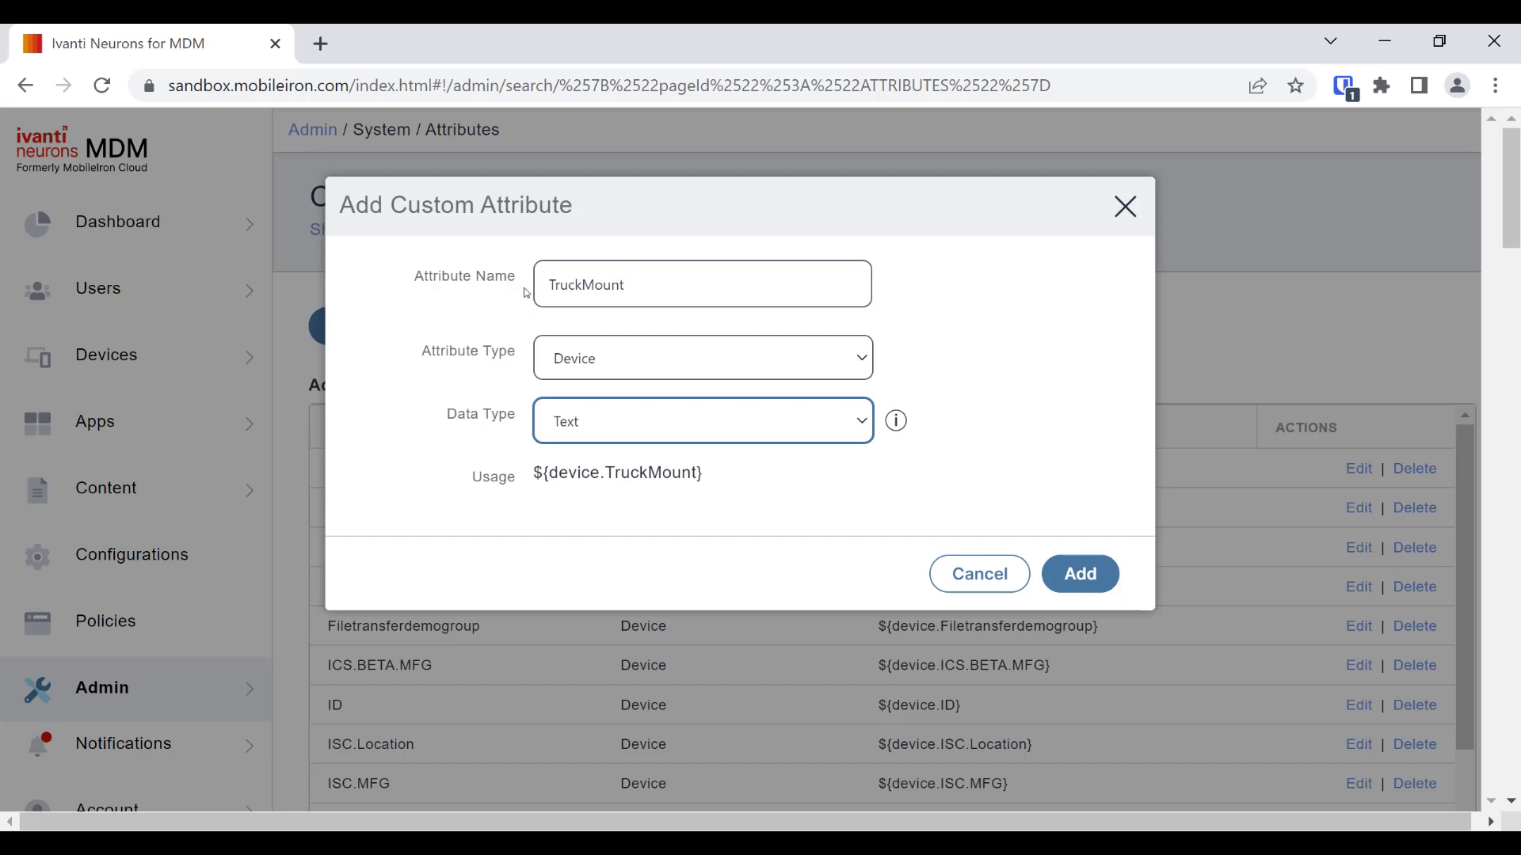
{"action": "left_click", "coordinate": [1075, 573]}
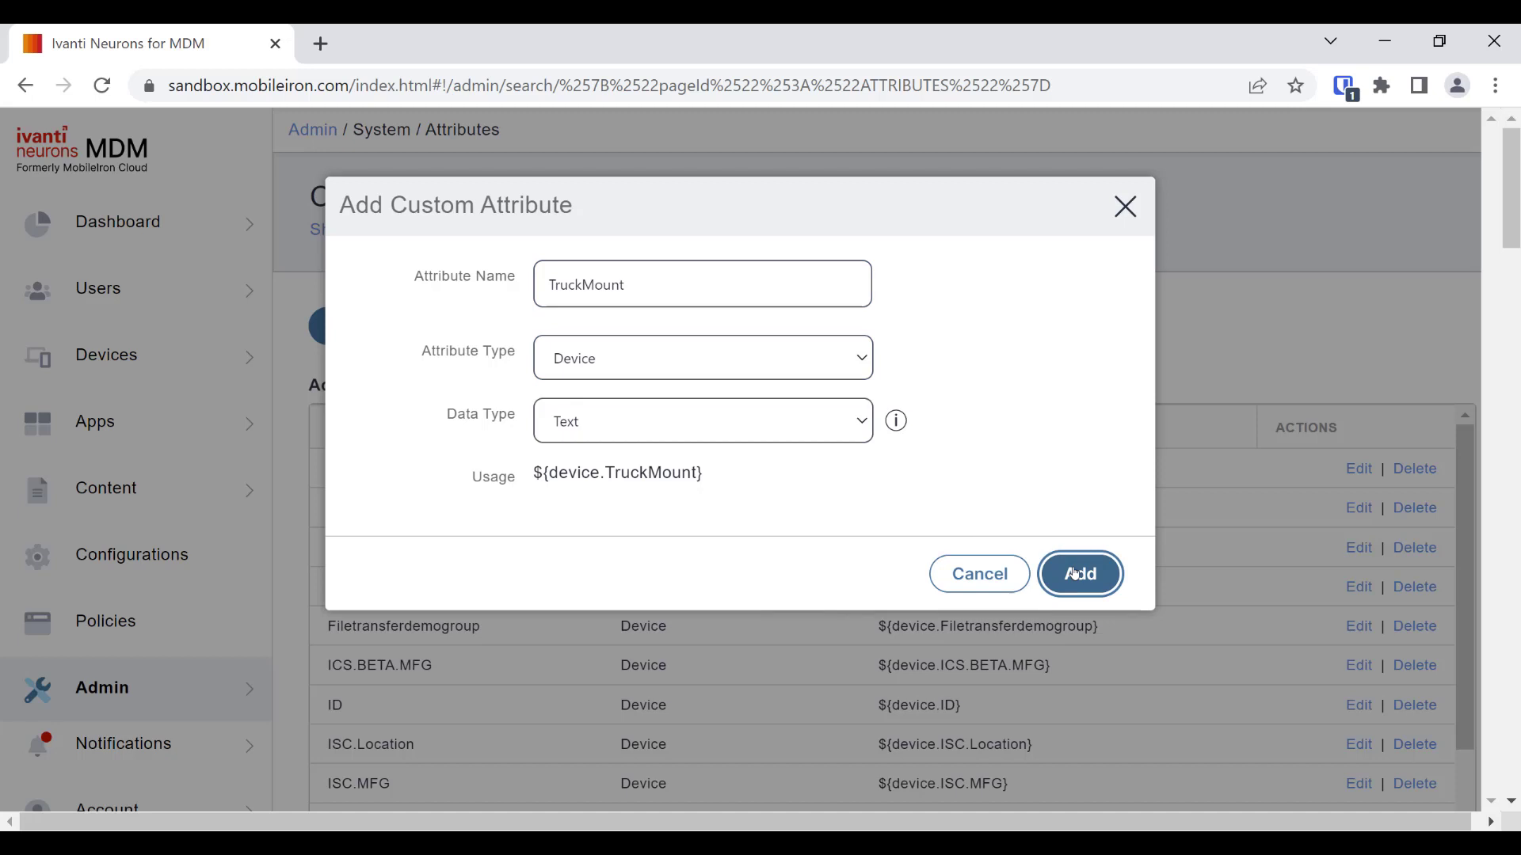
{"action": "scroll", "coordinate": [567, 481], "scroll_direction": "down", "scroll_amount": 5}
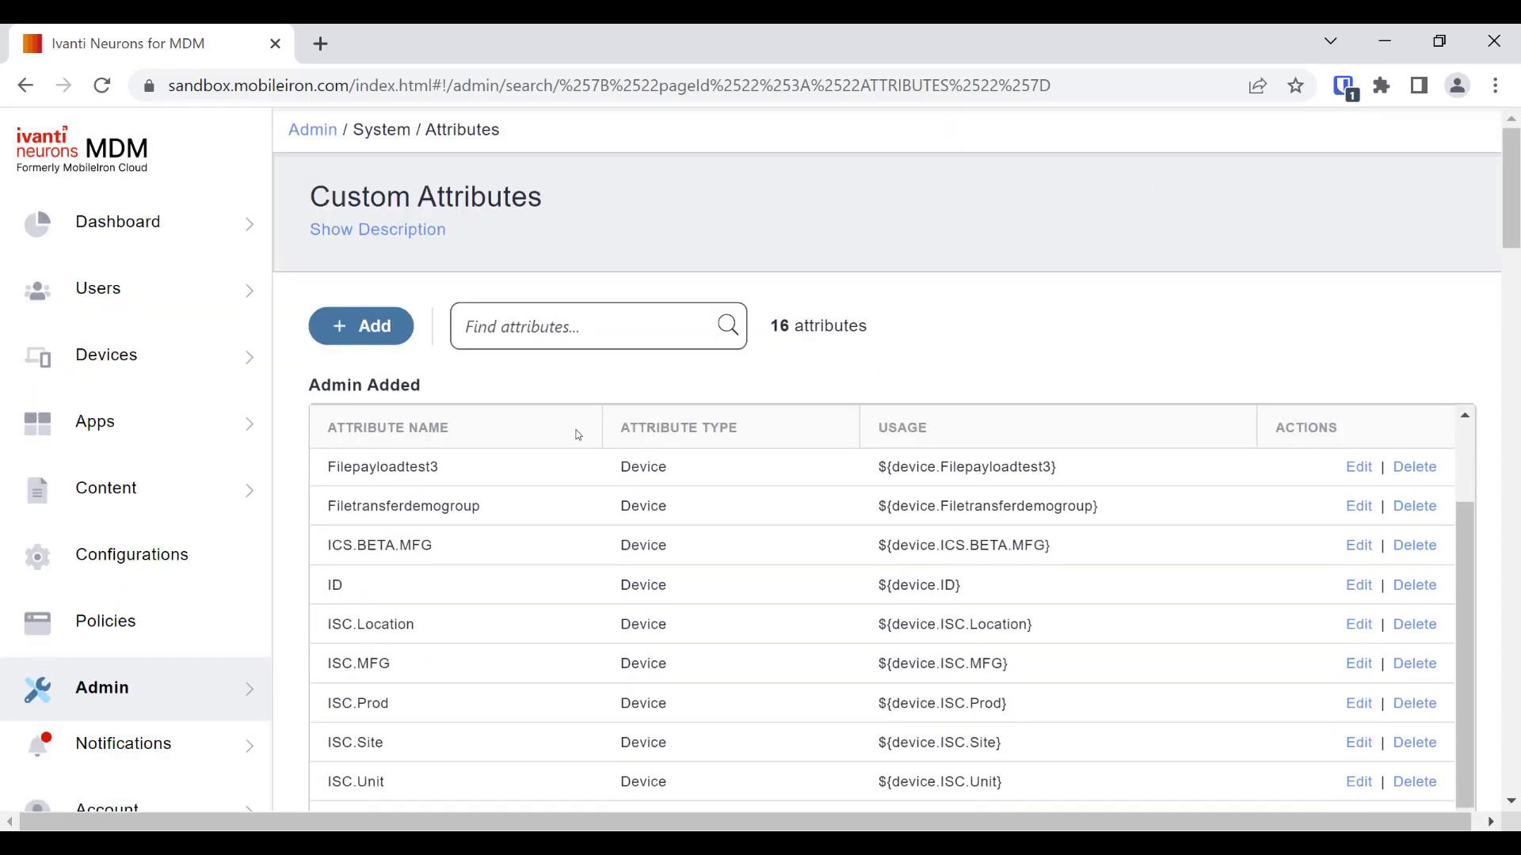
{"action": "scroll", "coordinate": [567, 481], "scroll_direction": "down", "scroll_amount": 2}
{"action": "scroll", "coordinate": [568, 481], "scroll_direction": "down", "scroll_amount": 1}
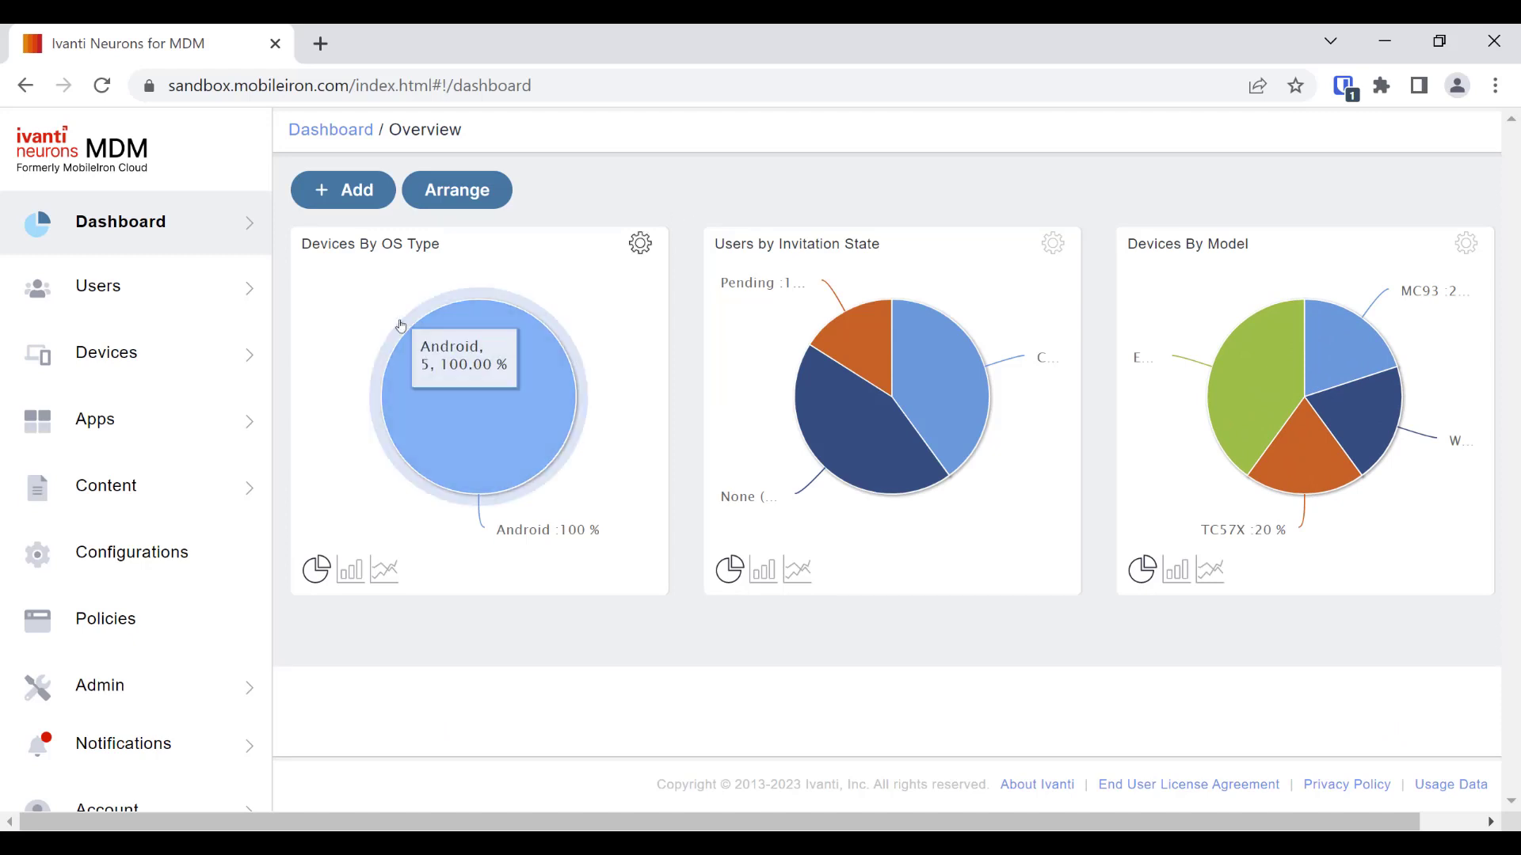
Step: Start a new device group from Device Groups and name it 'Chicago GroupA'
{"action": "mouse_move", "coordinate": [107, 353]}
{"action": "left_click", "coordinate": [361, 273]}
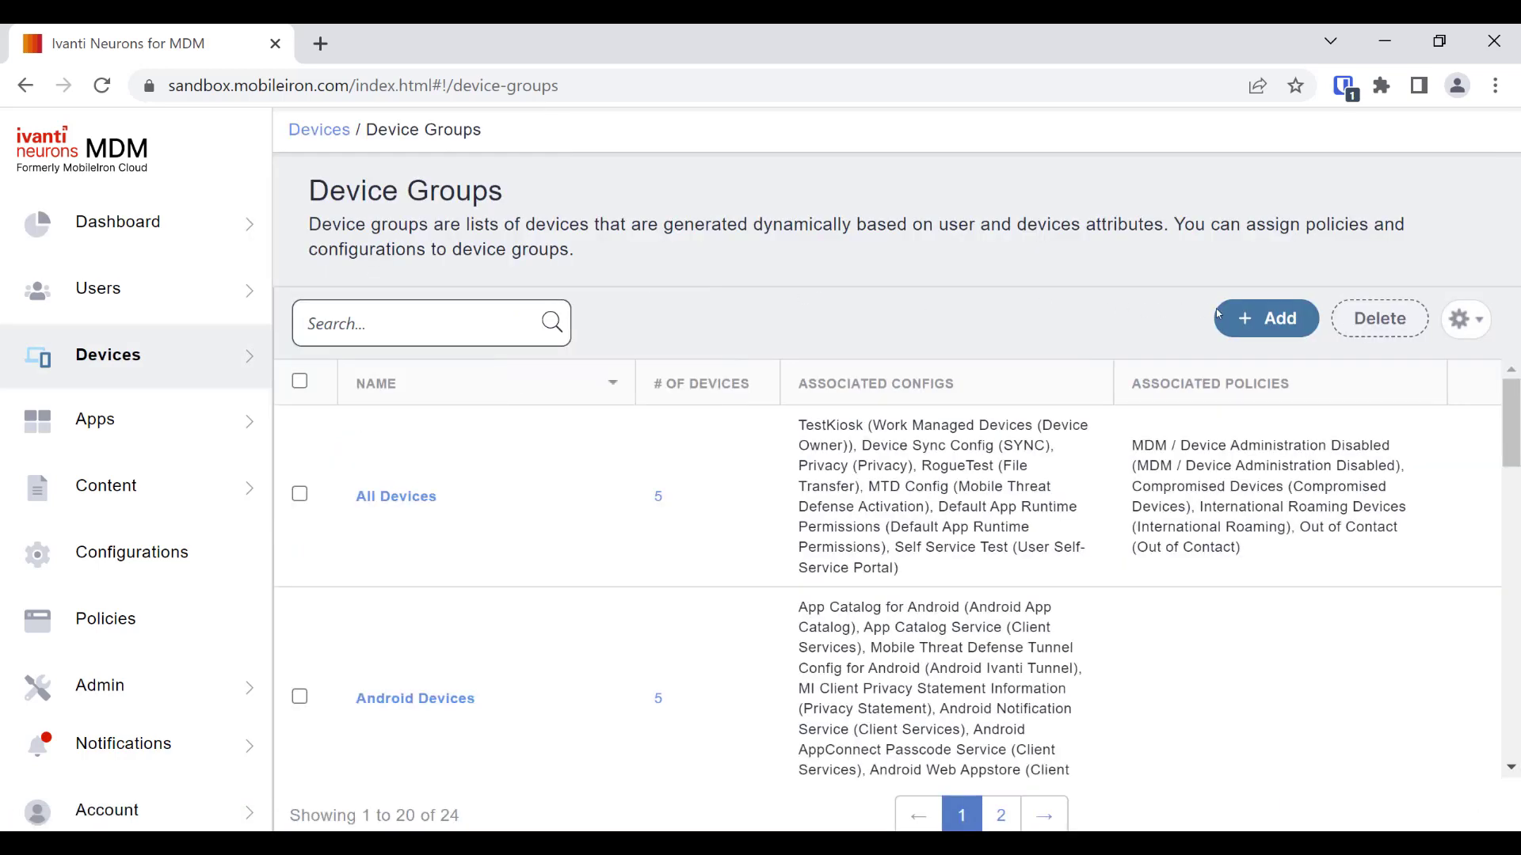
{"action": "left_click", "coordinate": [1224, 317]}
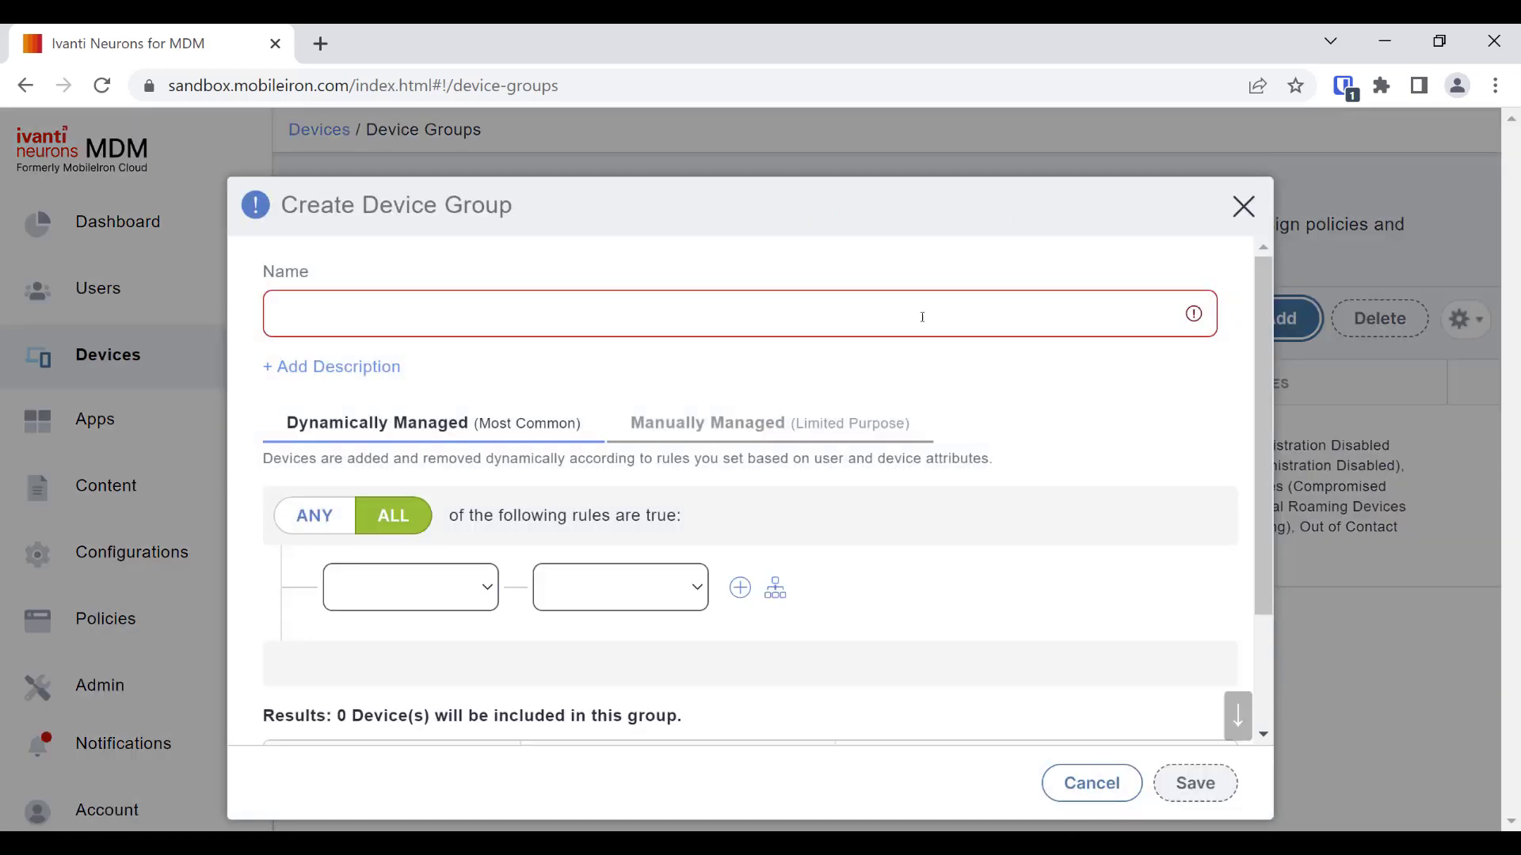
{"action": "left_click", "coordinate": [921, 315]}
{"action": "type", "text": "Chica"}
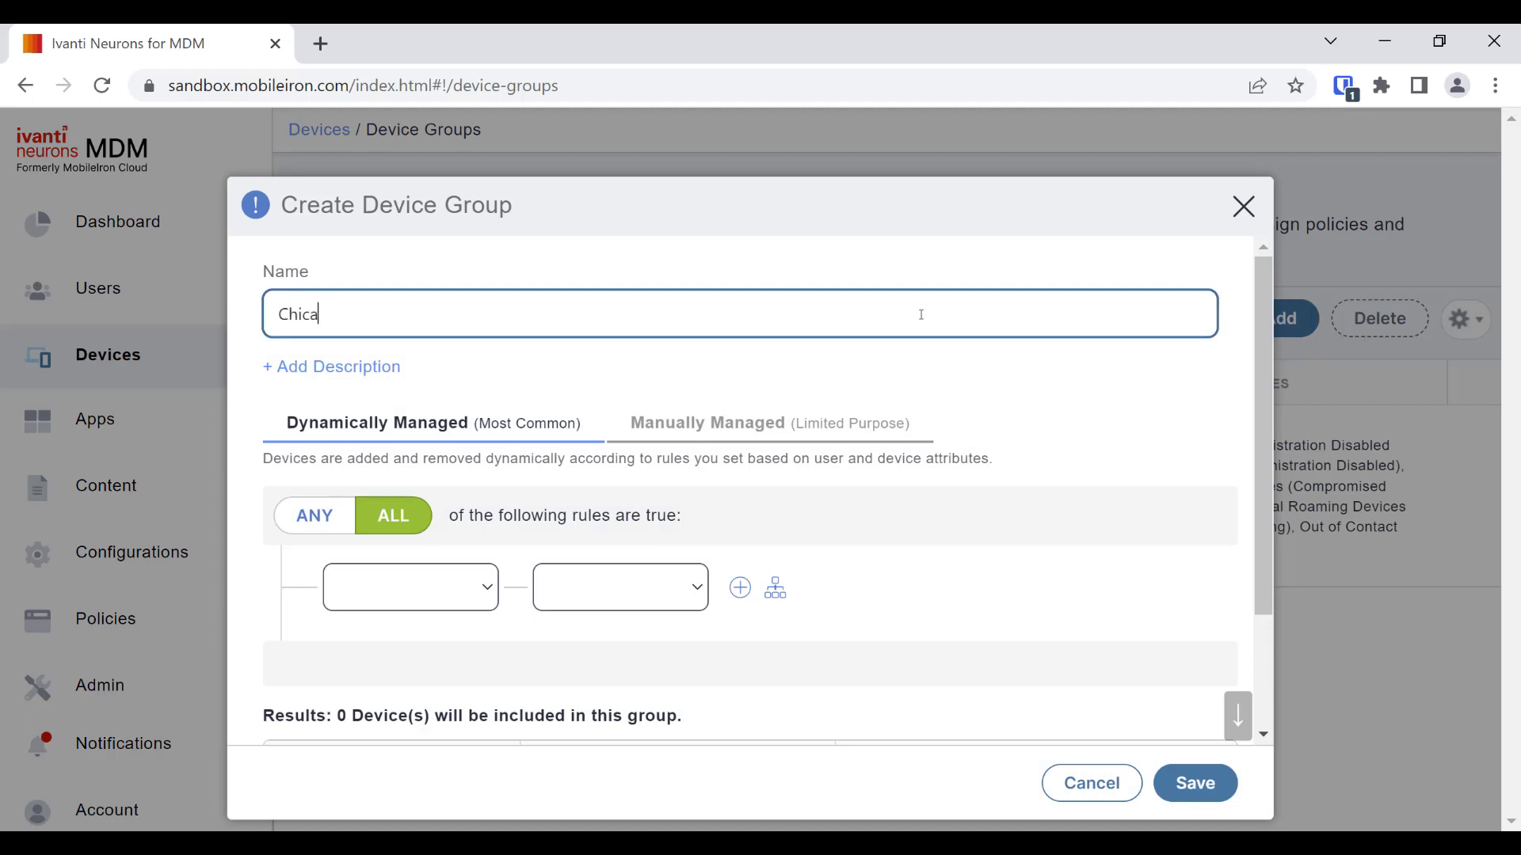
{"action": "type", "text": "go GroupA"}
{"action": "left_click", "coordinate": [749, 430]}
{"action": "scroll", "coordinate": [675, 455], "scroll_direction": "down", "scroll_amount": 2}
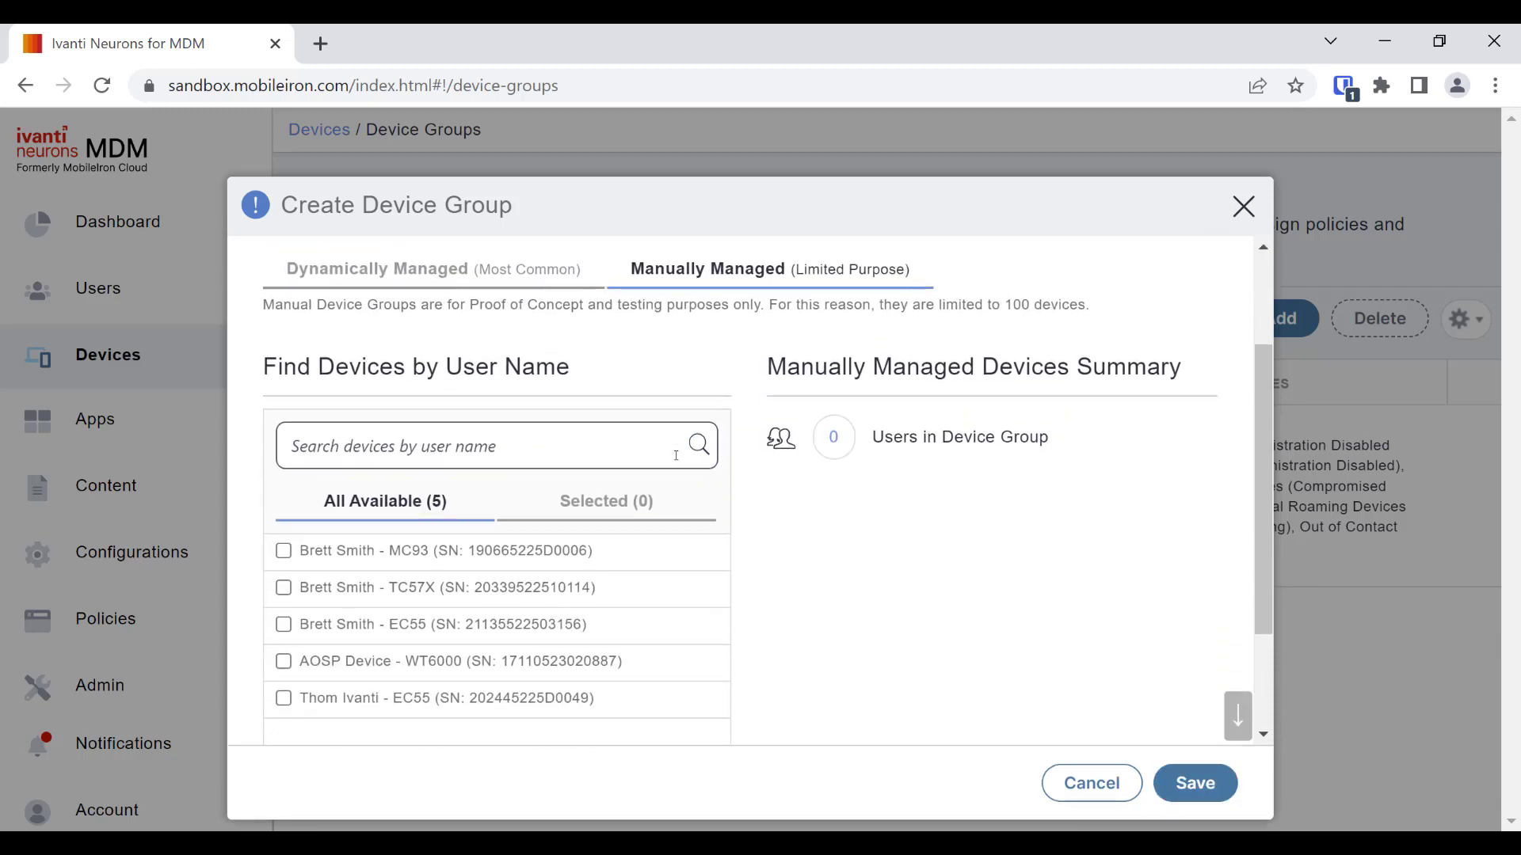
{"action": "scroll", "coordinate": [676, 455], "scroll_direction": "down", "scroll_amount": 1}
{"action": "left_click", "coordinate": [284, 504]}
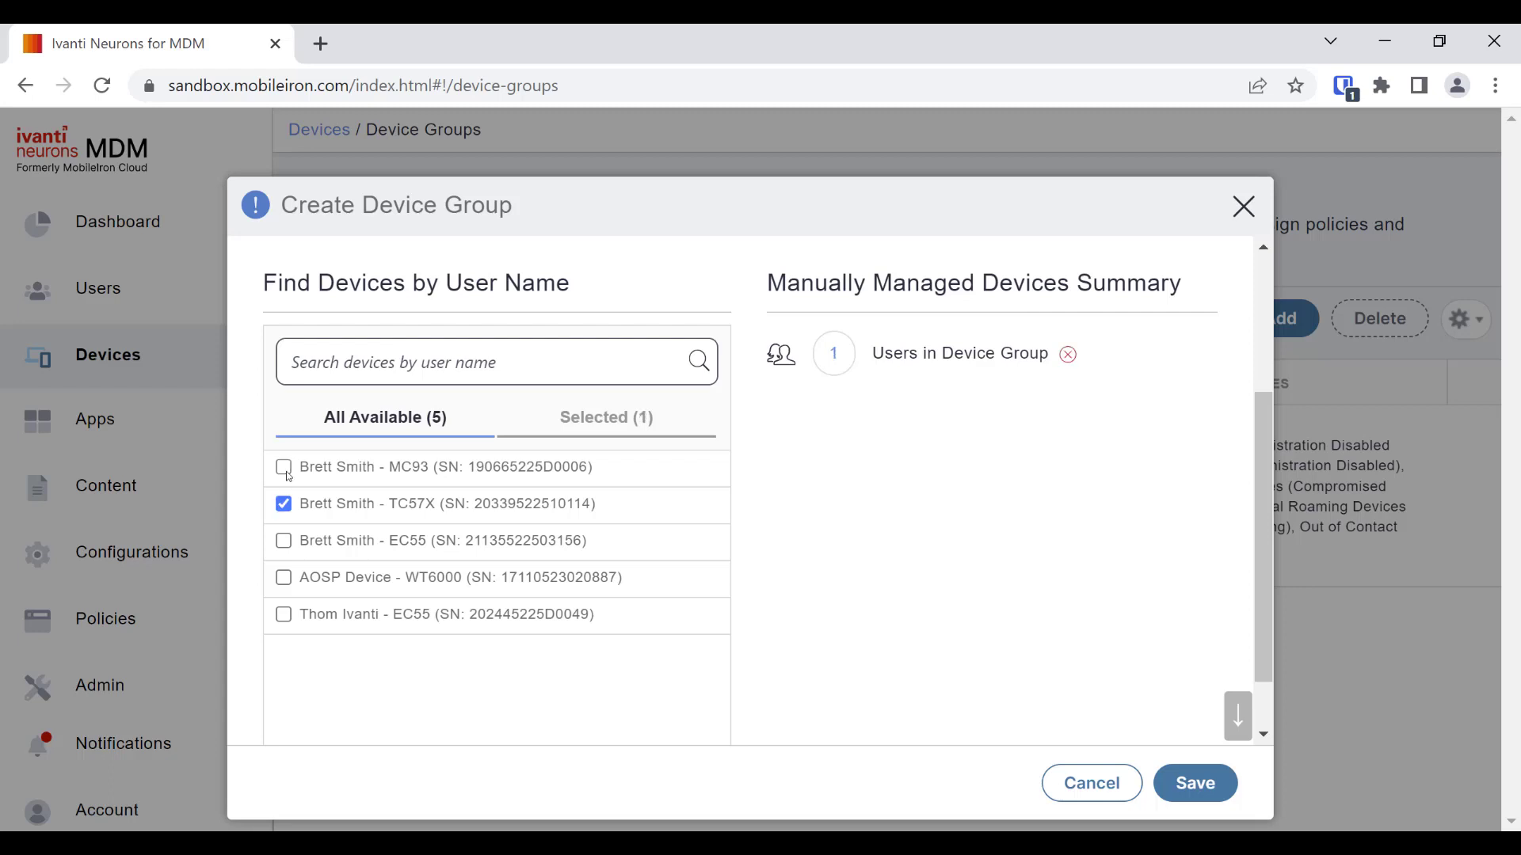
{"action": "left_click", "coordinate": [288, 472]}
{"action": "scroll", "coordinate": [289, 476], "scroll_direction": "up", "scroll_amount": 3}
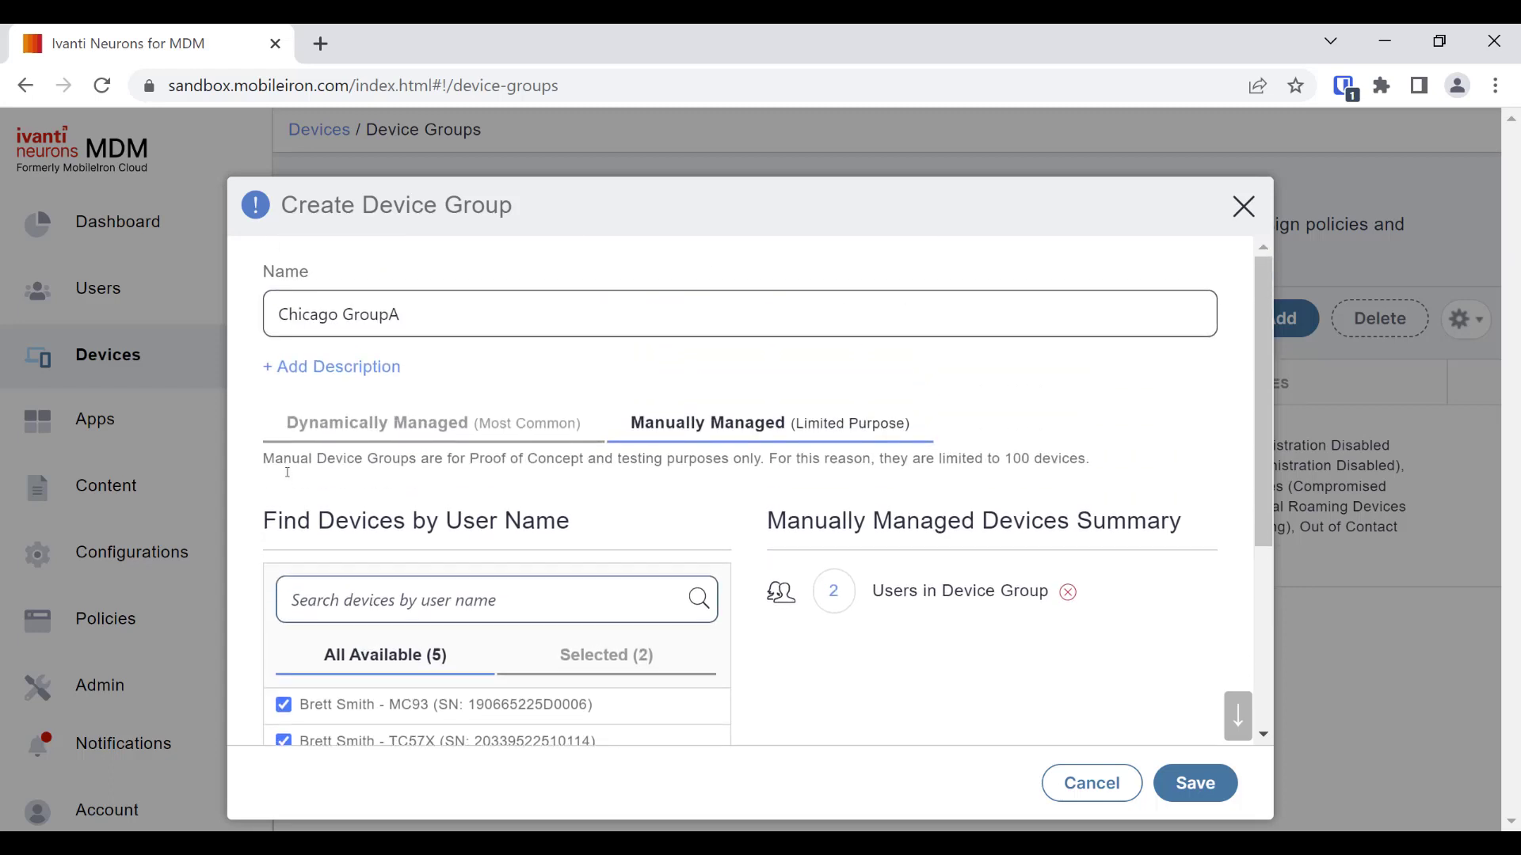
{"action": "left_click", "coordinate": [356, 430]}
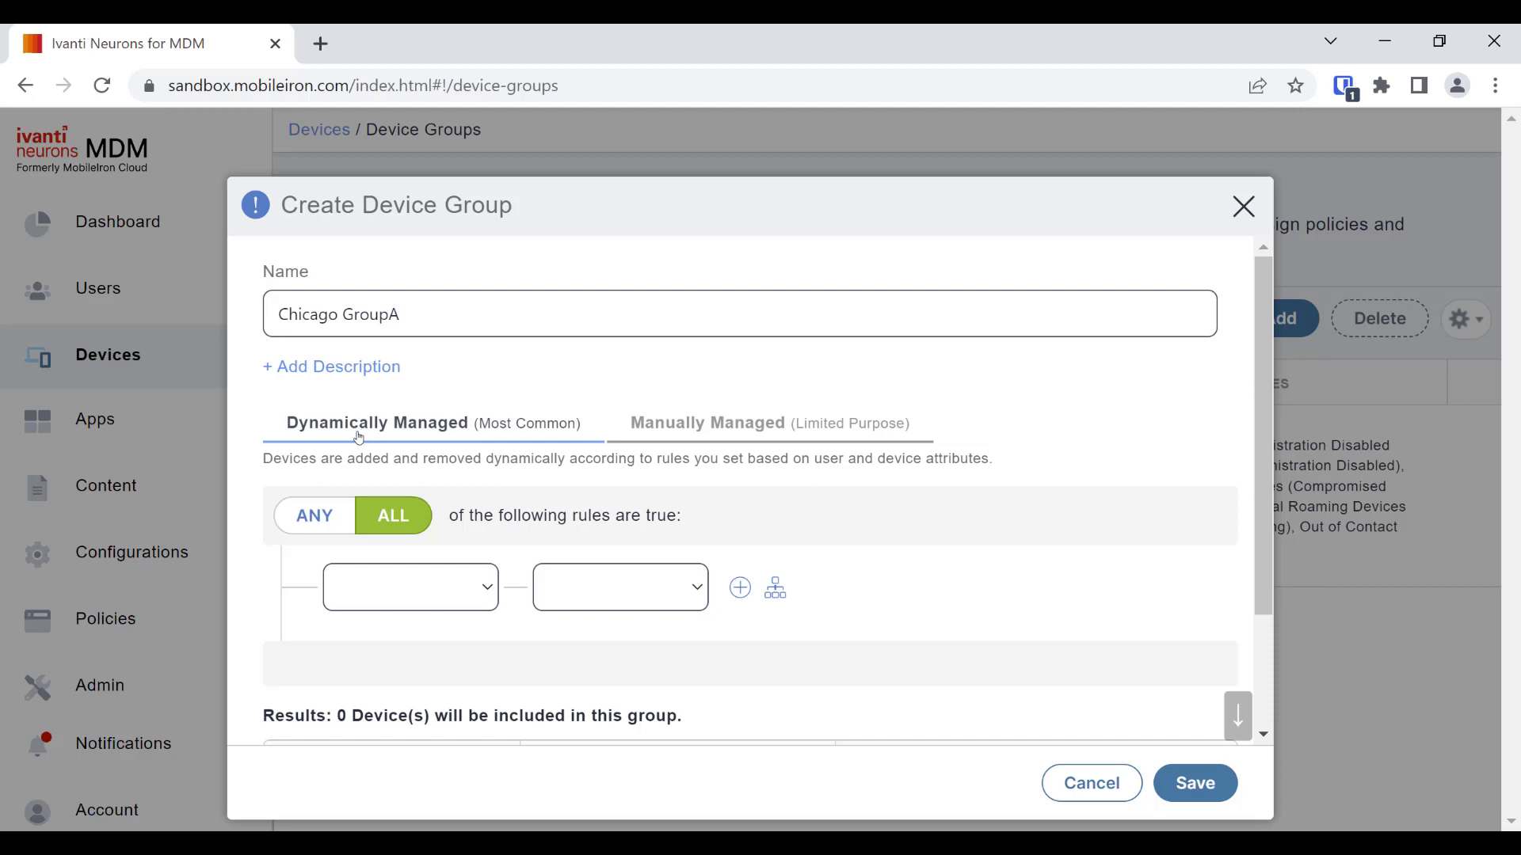
Step: Set the first rule to OS Version is equal to 10, then add a second rule
{"action": "left_click", "coordinate": [417, 589]}
{"action": "scroll", "coordinate": [432, 508], "scroll_direction": "down", "scroll_amount": 10}
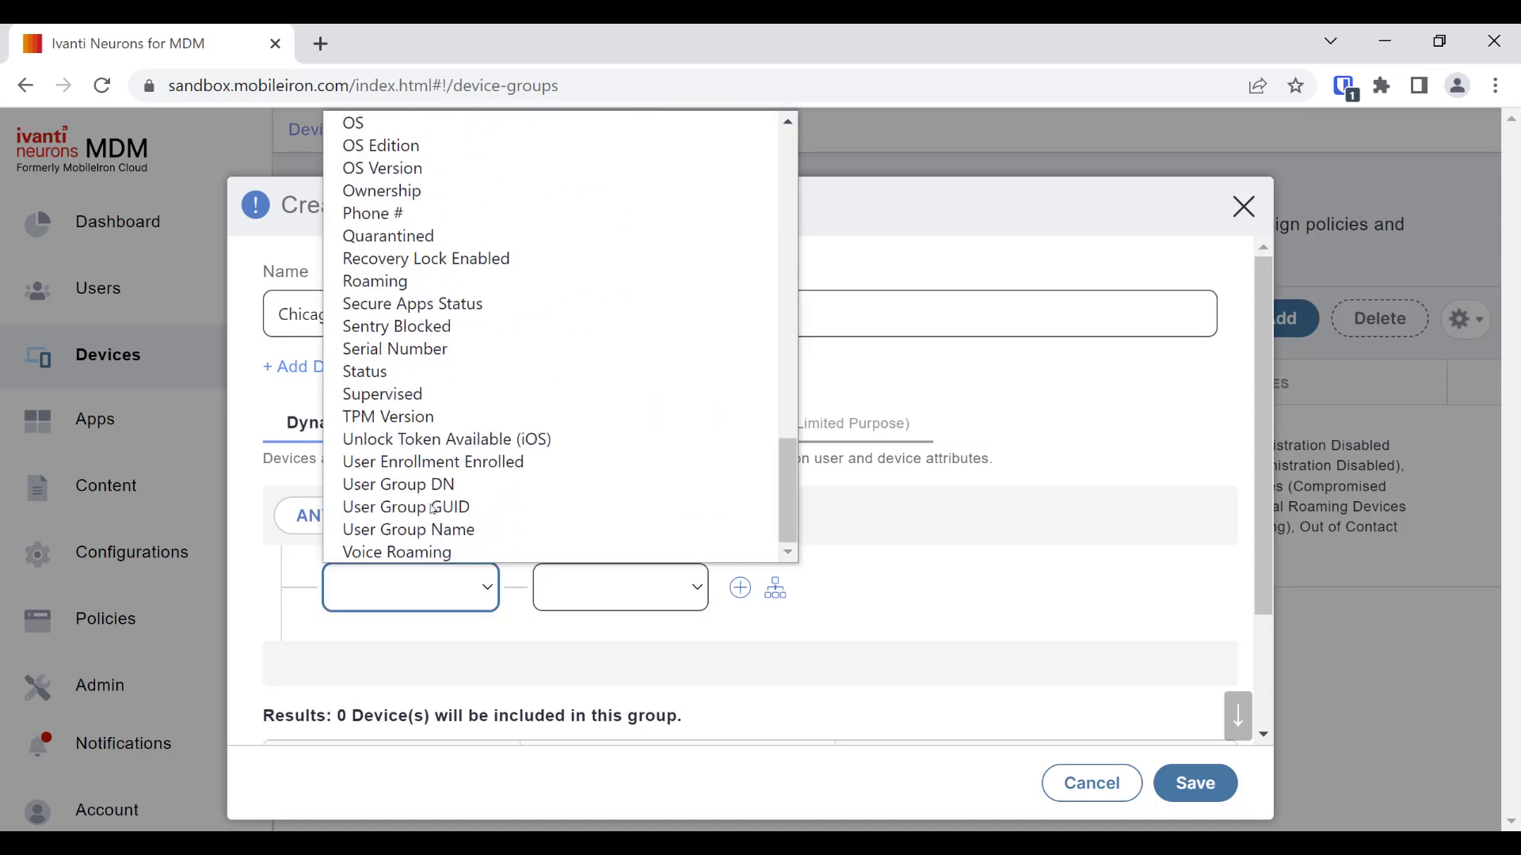
{"action": "left_click", "coordinate": [417, 169]}
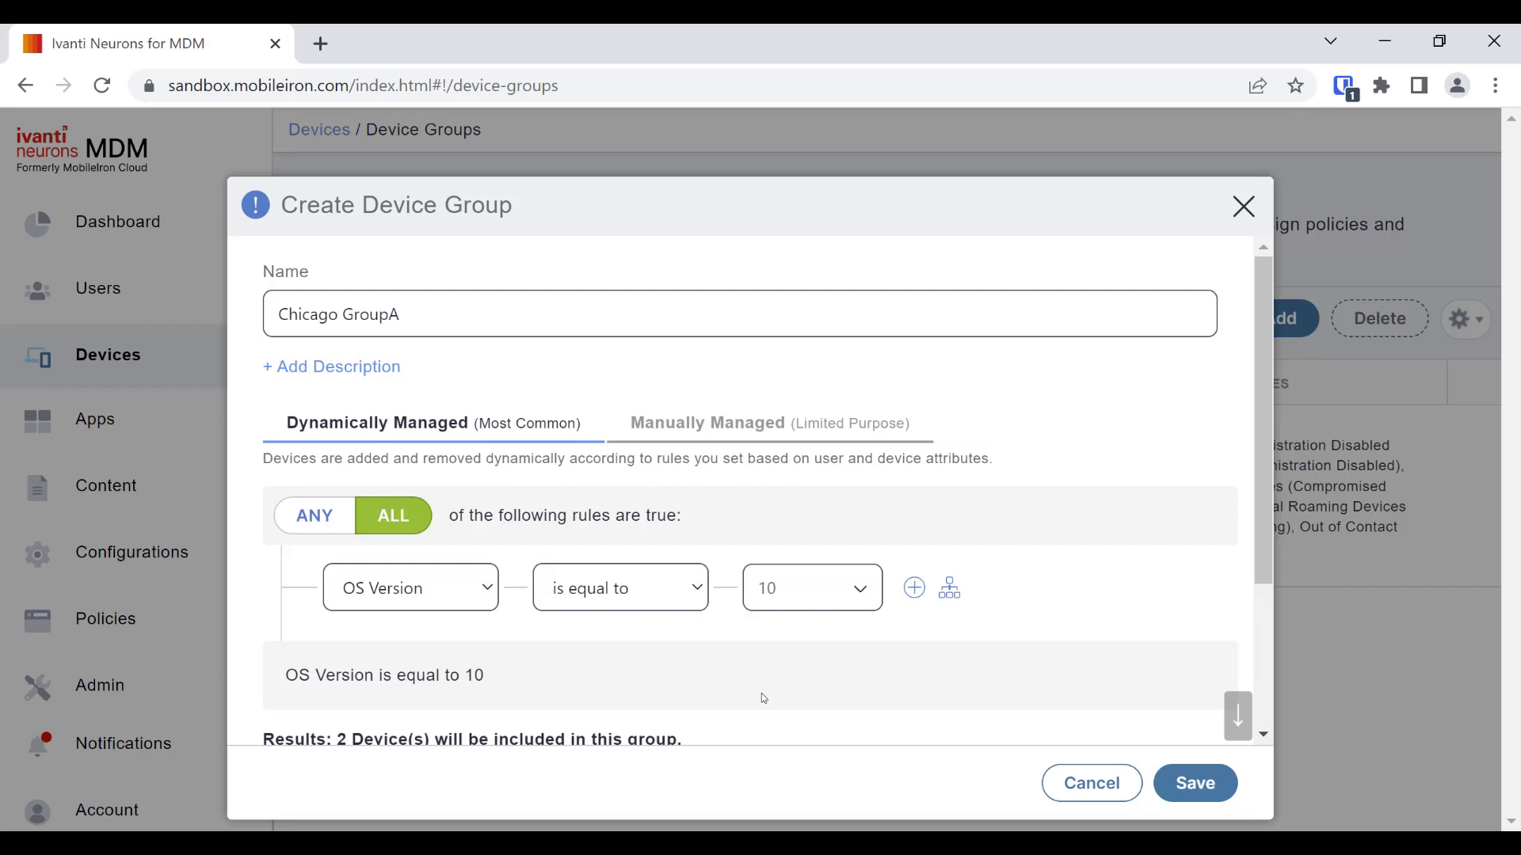
{"action": "left_click", "coordinate": [915, 598]}
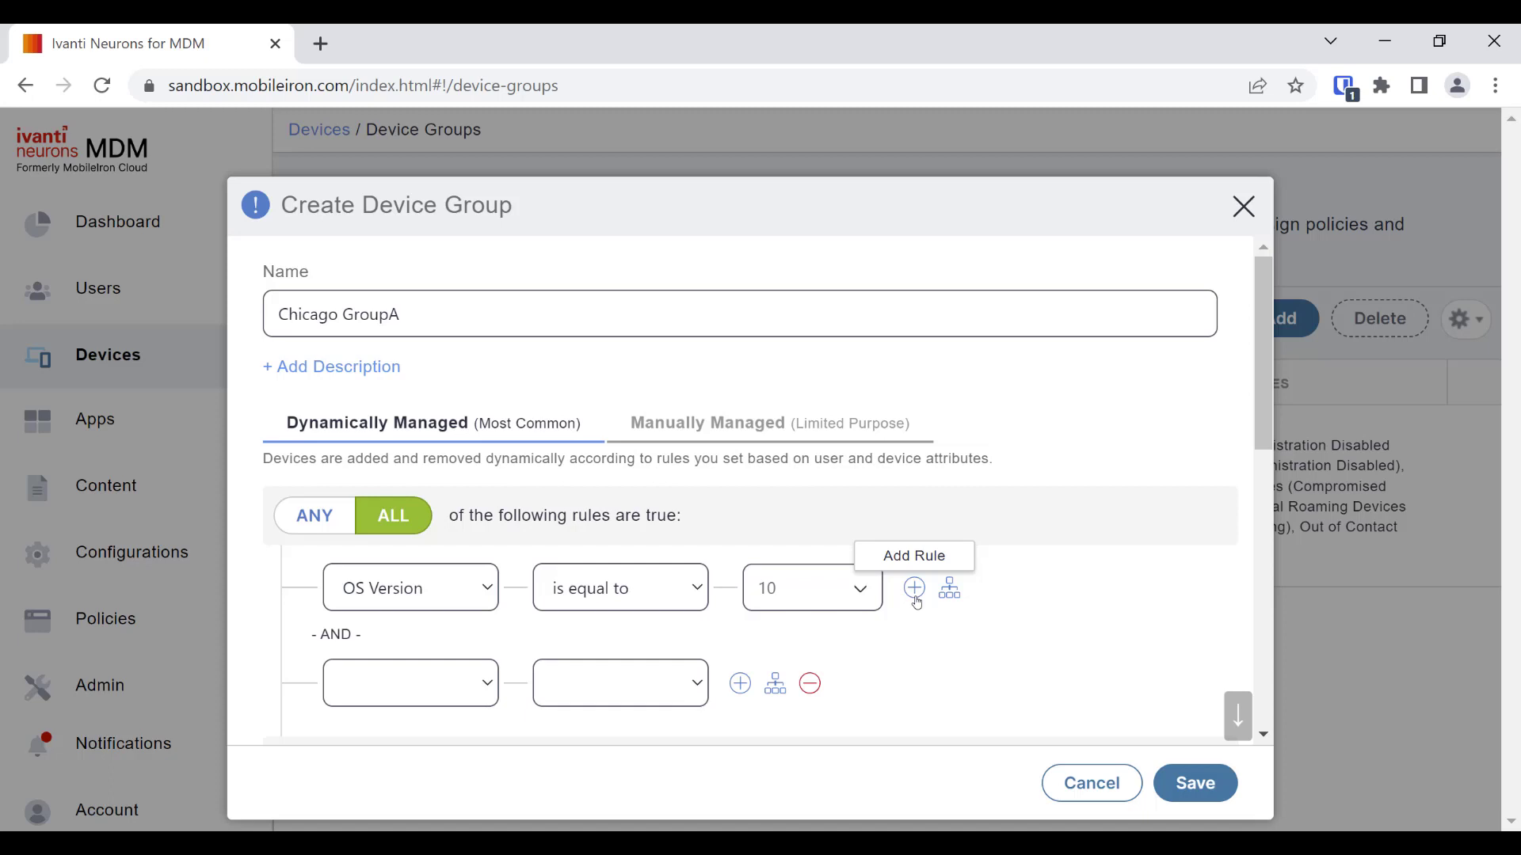
Step: Keep ALL-rules matching and delete the empty second rule, leaving two matching devices
{"action": "left_click", "coordinate": [333, 526]}
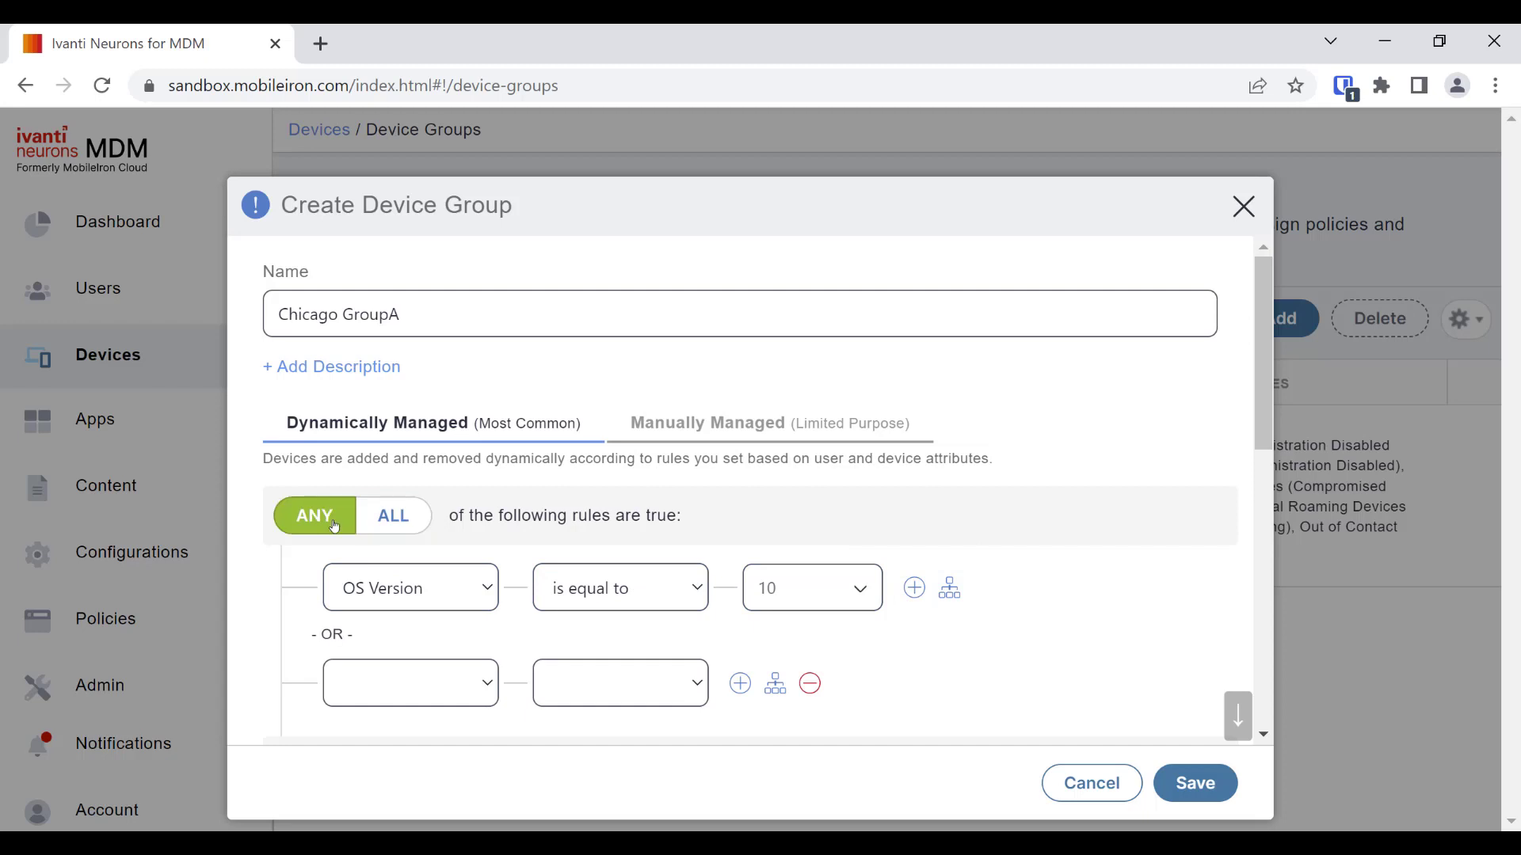
{"action": "left_click", "coordinate": [403, 537]}
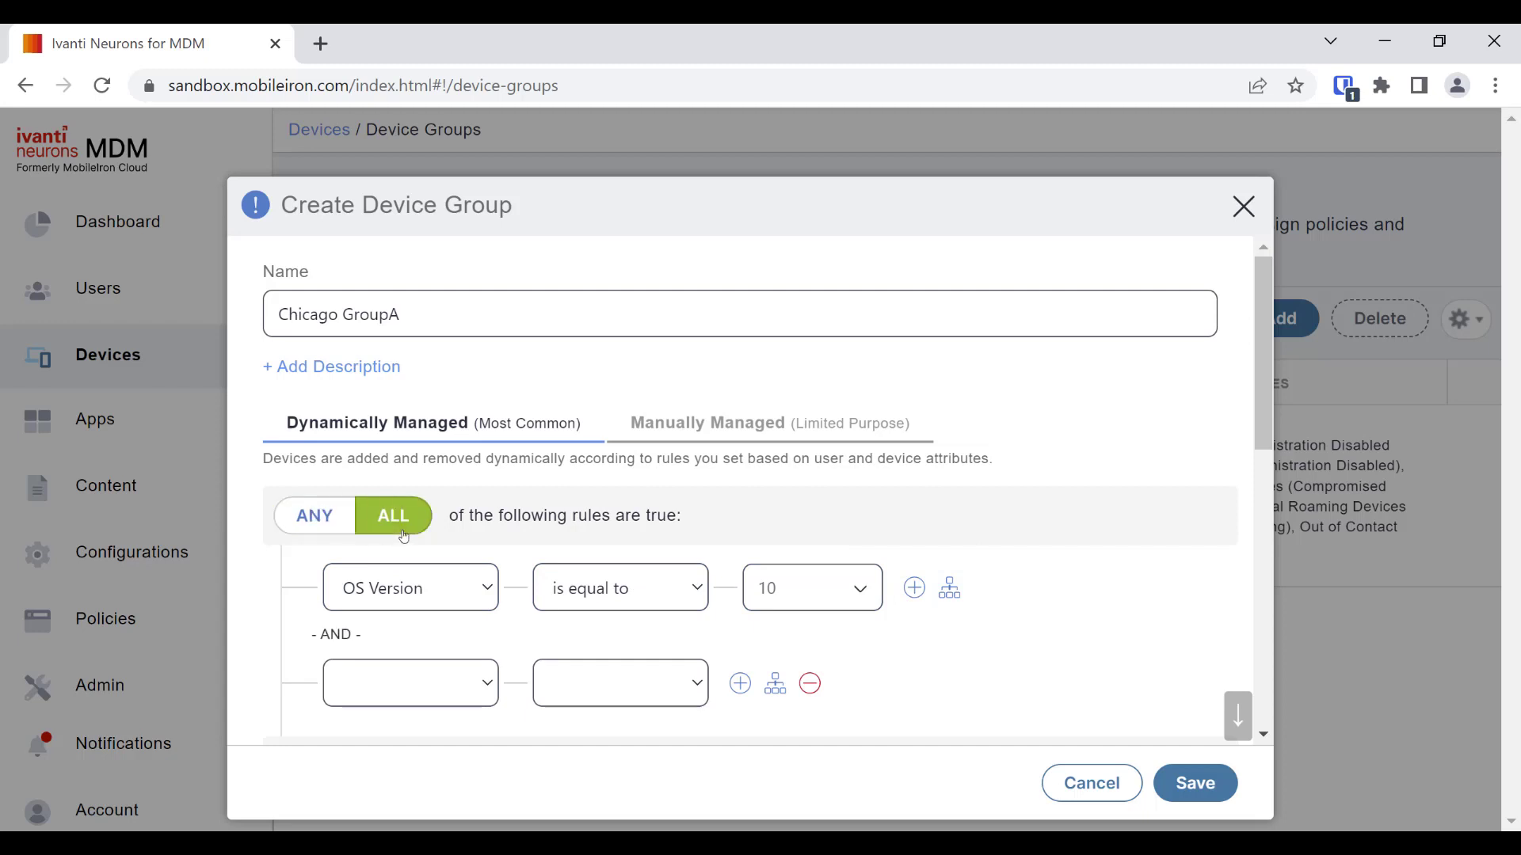
{"action": "scroll", "coordinate": [404, 536], "scroll_direction": "down", "scroll_amount": 2}
{"action": "scroll", "coordinate": [404, 536], "scroll_direction": "down", "scroll_amount": 1}
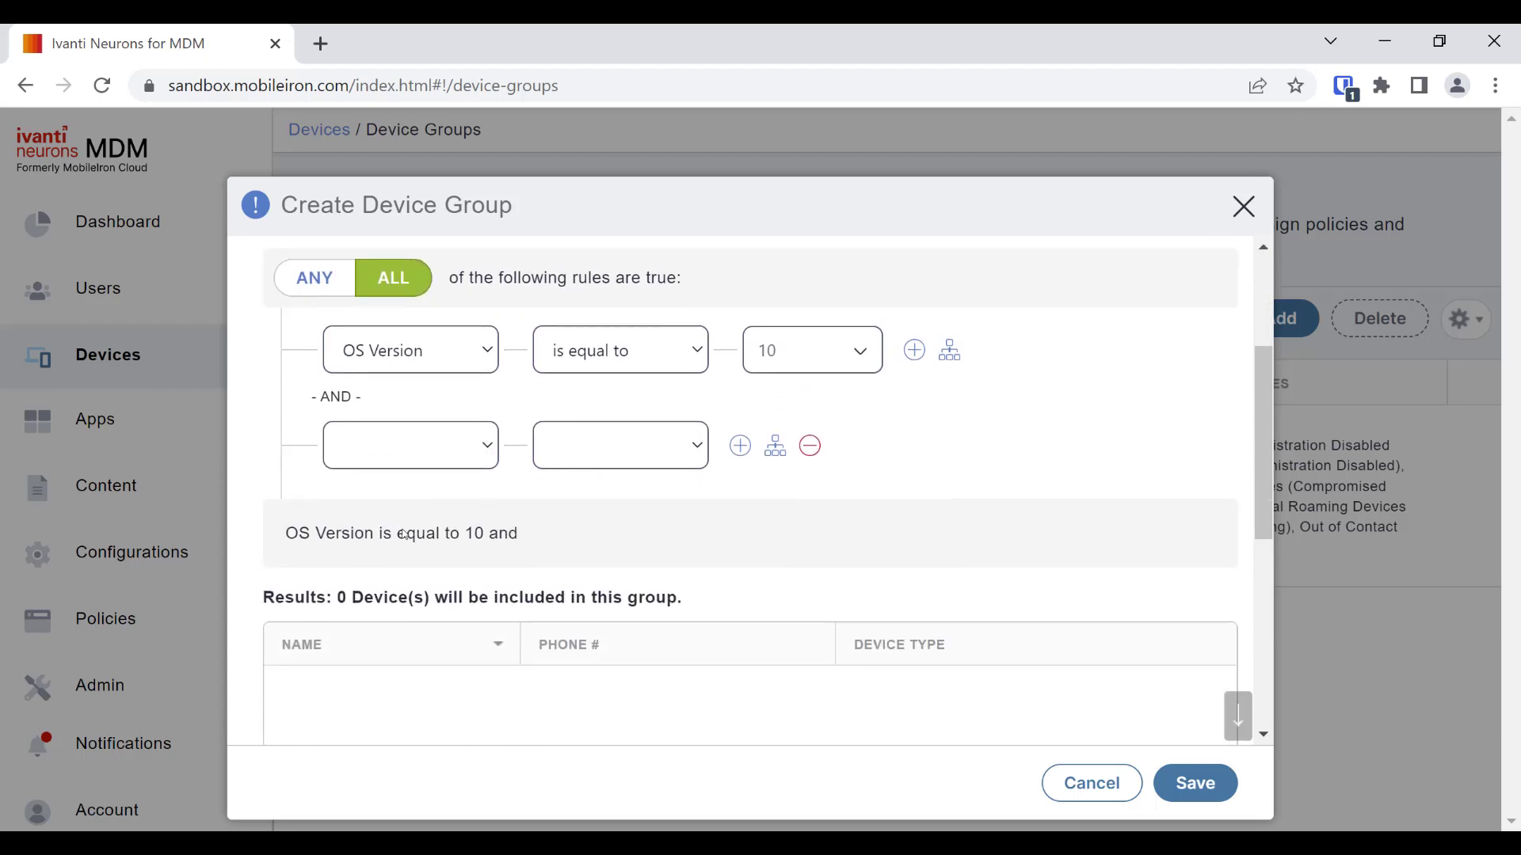
{"action": "scroll", "coordinate": [404, 537], "scroll_direction": "down", "scroll_amount": 2}
{"action": "scroll", "coordinate": [404, 537], "scroll_direction": "down", "scroll_amount": 1}
{"action": "scroll", "coordinate": [404, 537], "scroll_direction": "up", "scroll_amount": 1}
{"action": "scroll", "coordinate": [404, 537], "scroll_direction": "up", "scroll_amount": 2}
{"action": "left_click", "coordinate": [808, 448]}
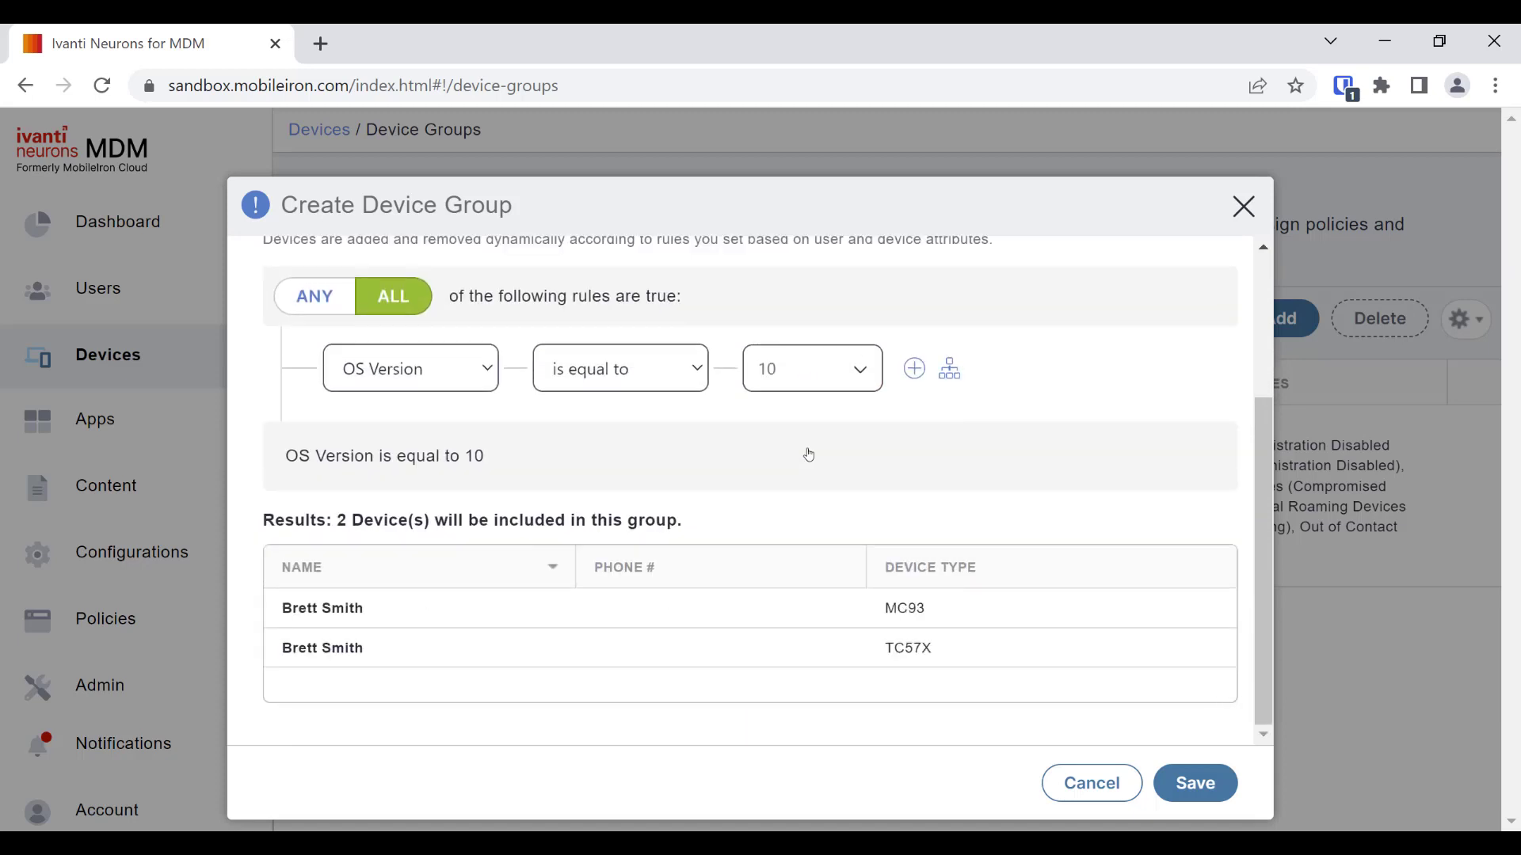
Step: Save Chicago GroupA, bringing the Device Groups list to 25
{"action": "left_click", "coordinate": [1181, 786]}
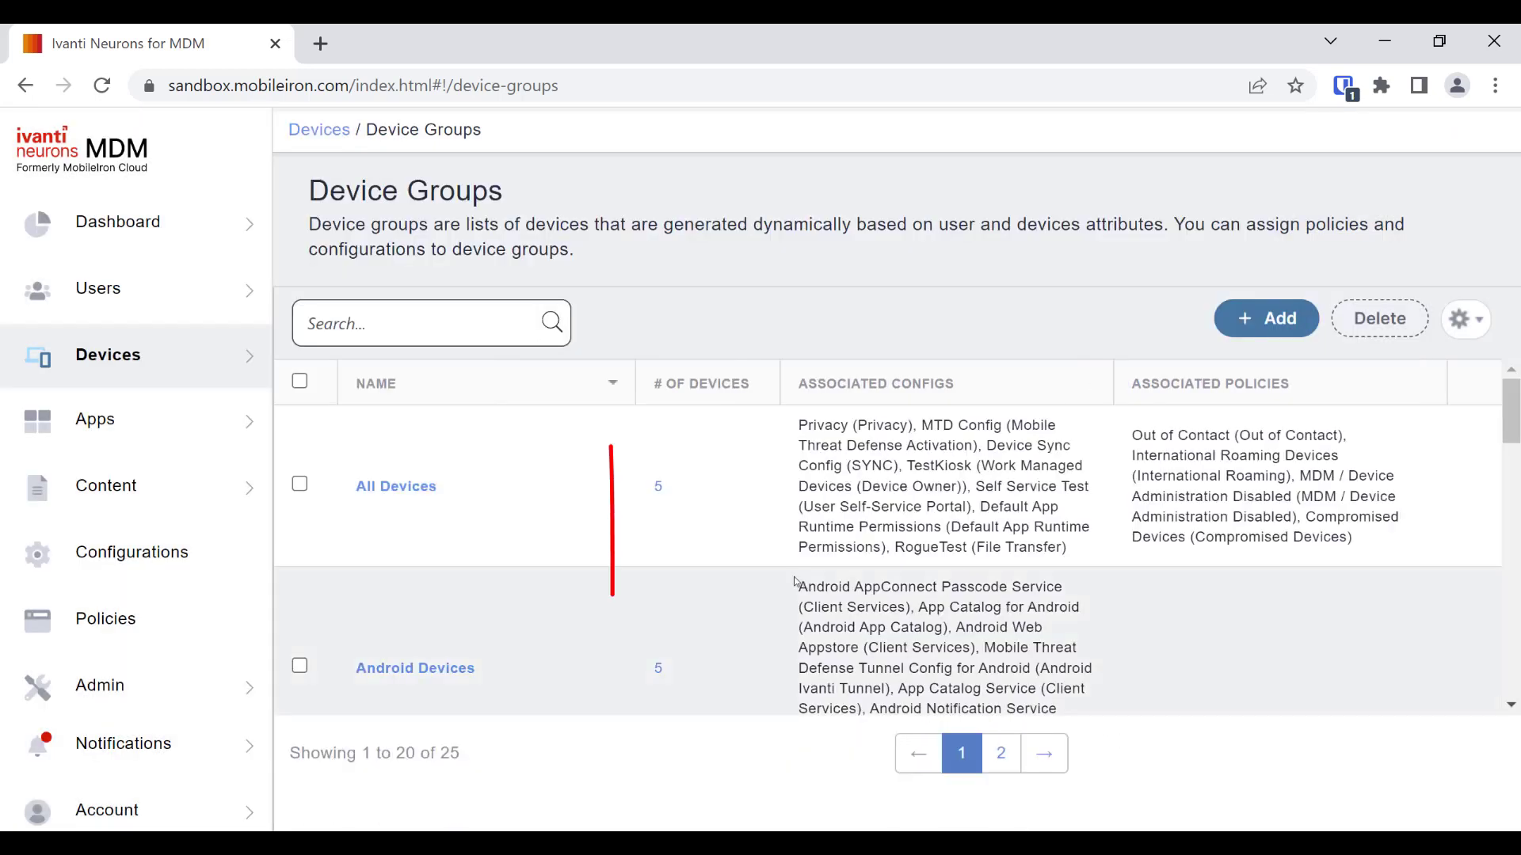